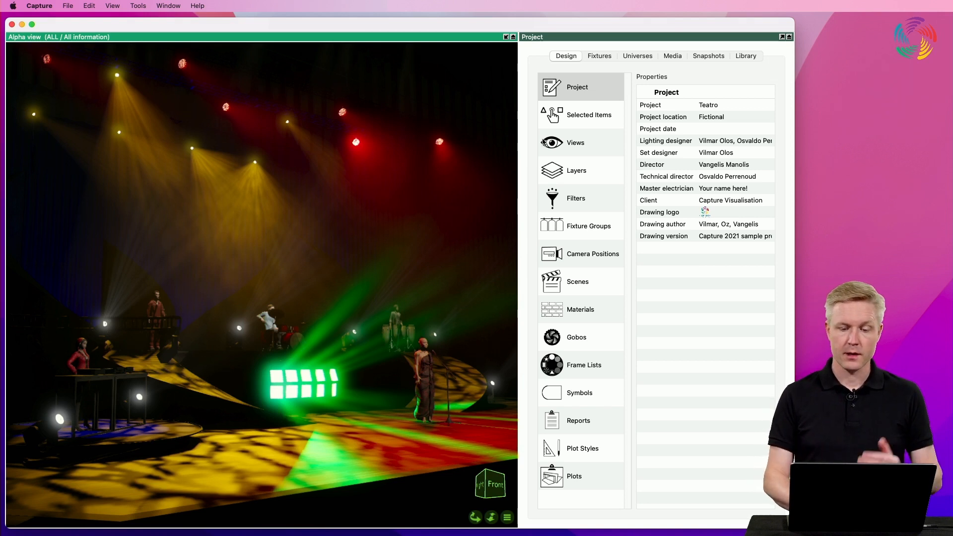
Step: Show the views' properties and examine the camera settings of the Alpha, Beta and Gamma views in the enlarged project window
left_click(586, 145)
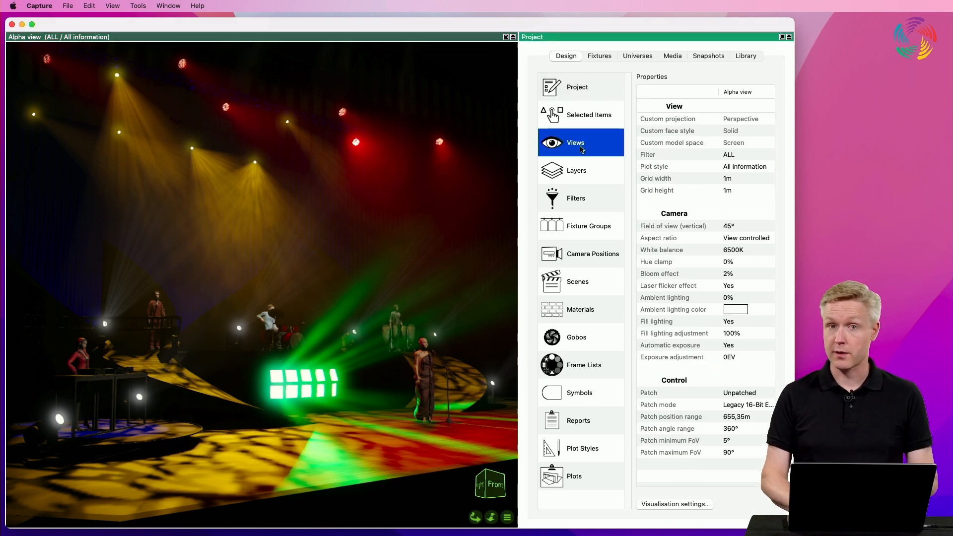
double_click(670, 38)
left_click(182, 227)
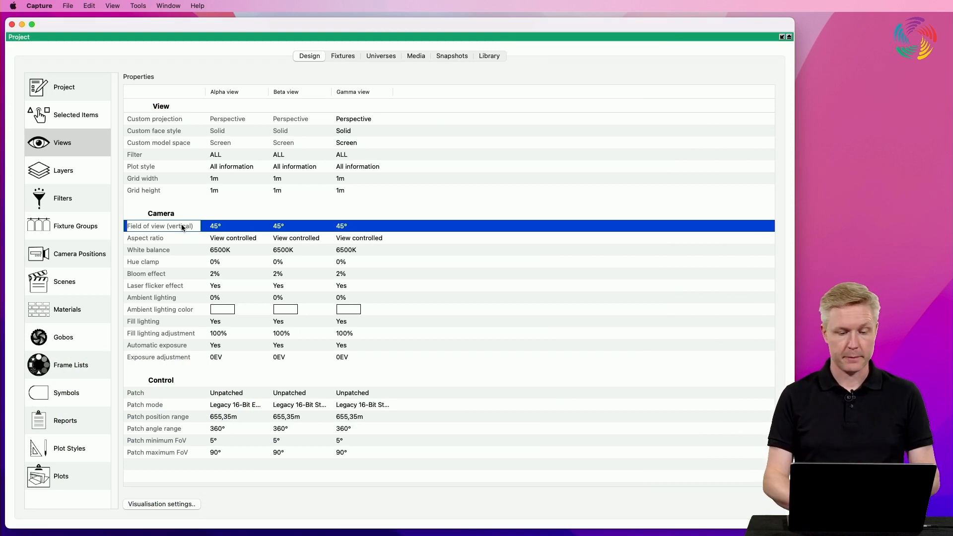
left_click(219, 277)
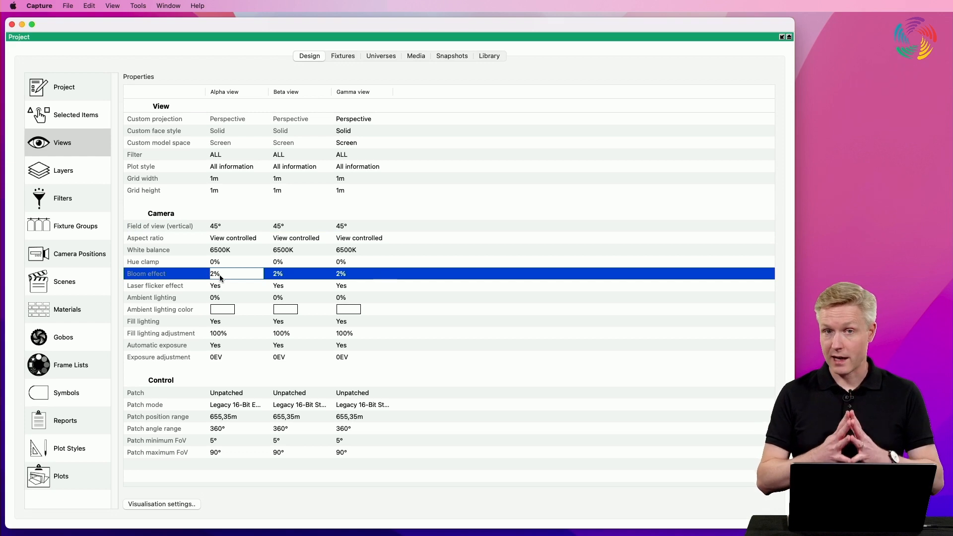
double_click(315, 37)
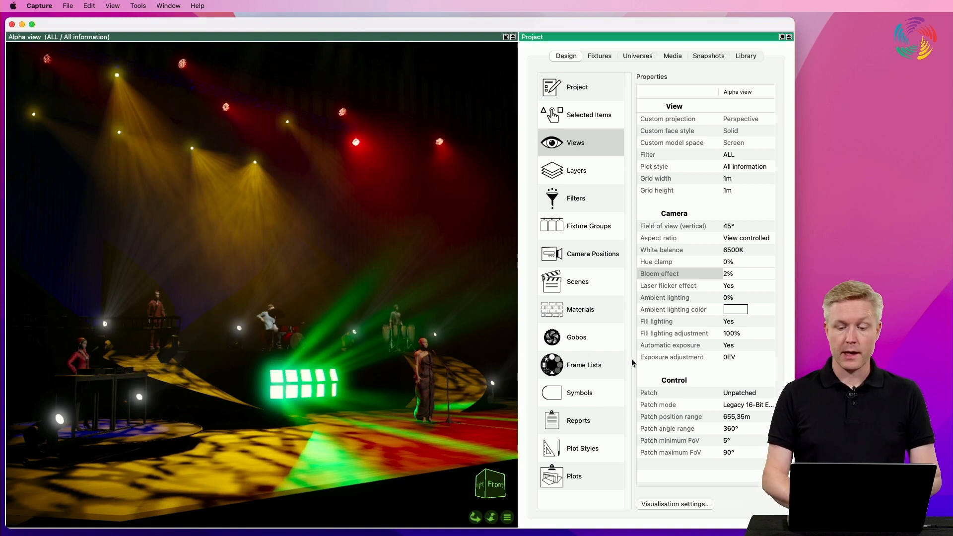
Step: Set automatic exposure to No for the Alpha view
left_click(672, 359)
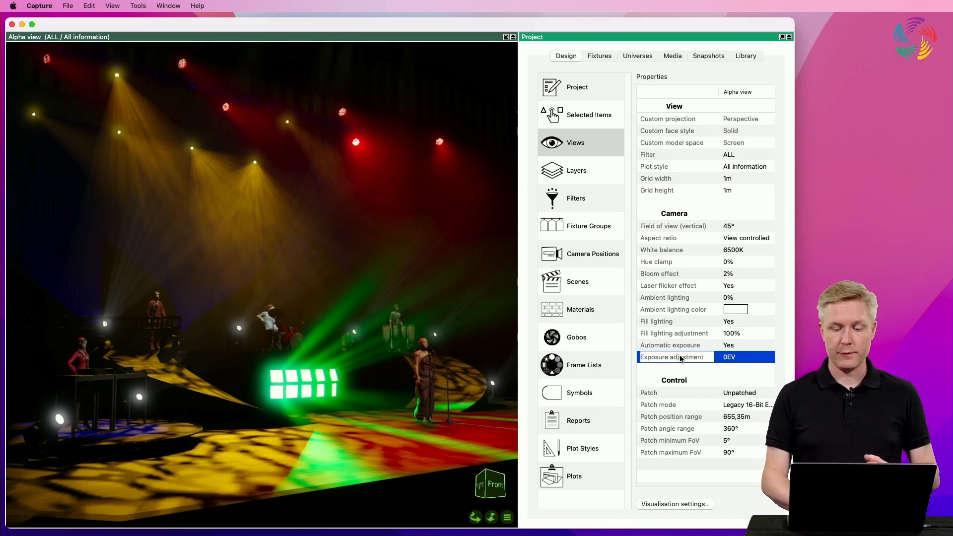
left_click(697, 346)
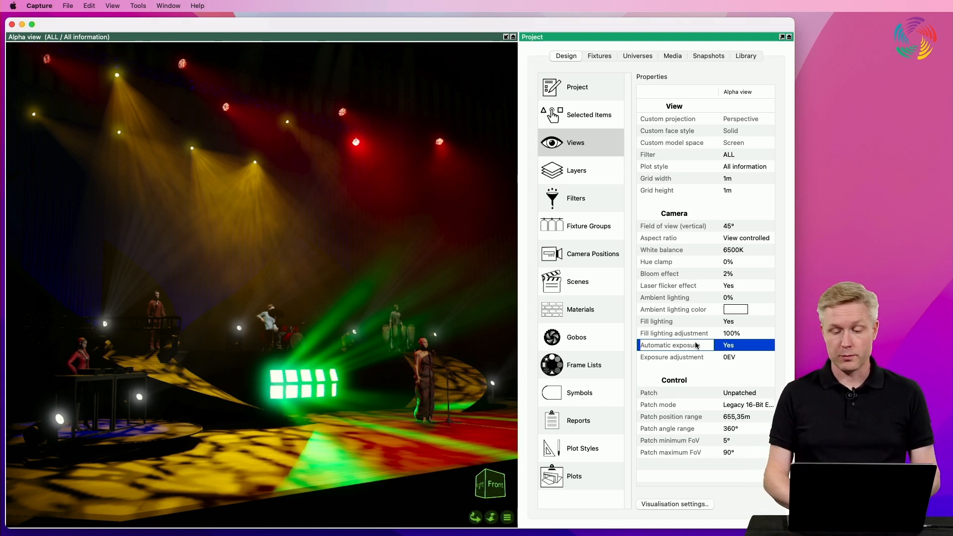
left_click(737, 346)
left_click(738, 336)
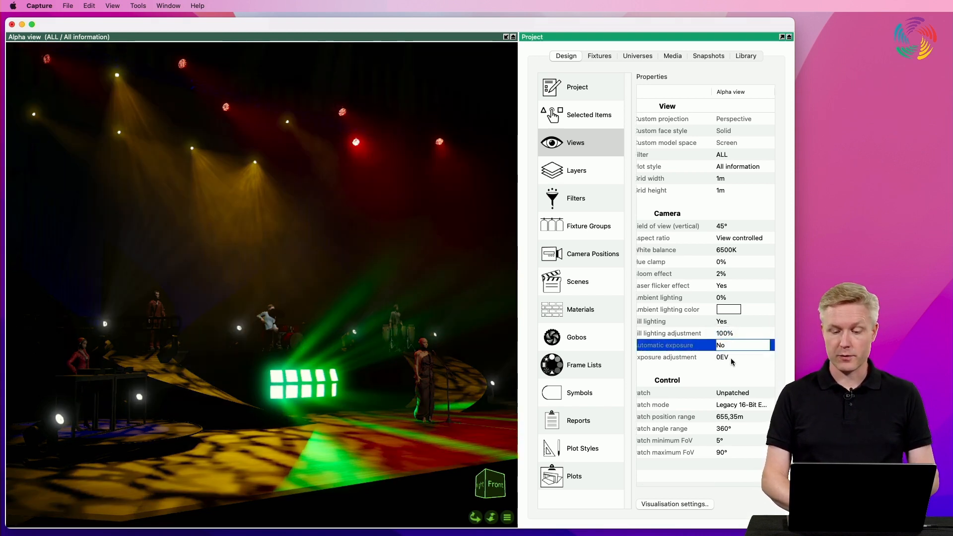
Step: Try an exposure adjustment of +3EV for the Alpha view and settle on +1,45EV
left_click(731, 359)
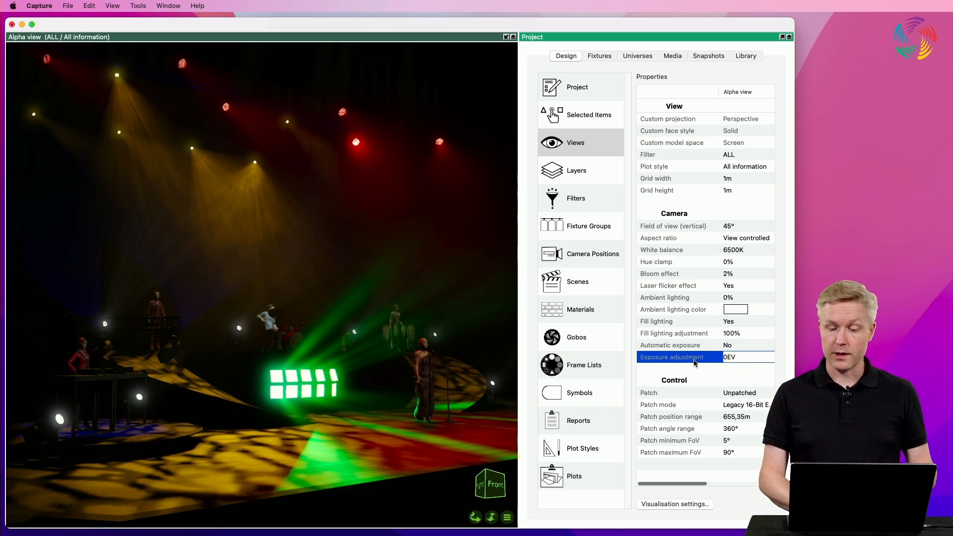
left_click(746, 359)
left_click_drag(745, 358, 800, 362)
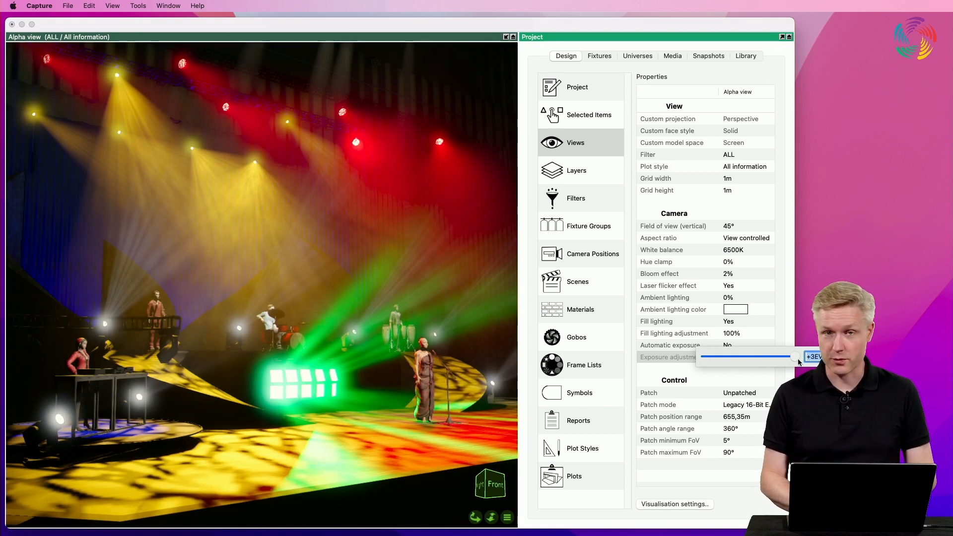
left_click_drag(800, 363, 776, 356)
left_click(664, 358)
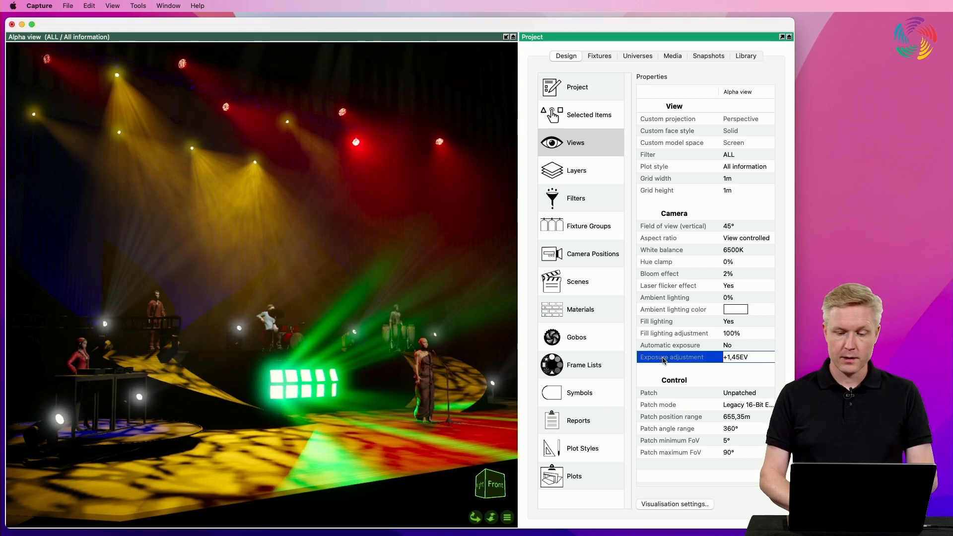
Step: Compare the Alpha view with a hue clamp of 100% and 0%, ending with the hue clamp at 0%
left_click(680, 263)
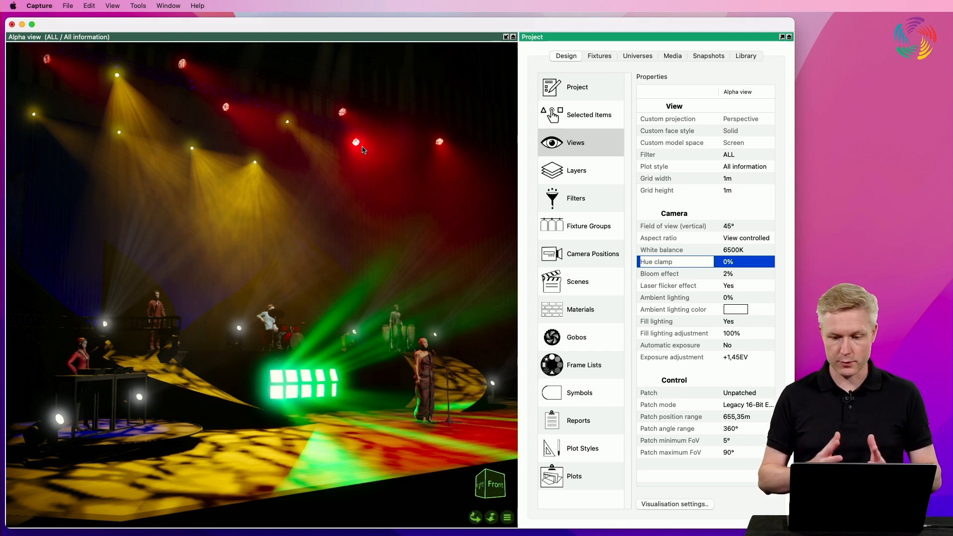
left_click(739, 262)
left_click_drag(701, 260, 793, 257)
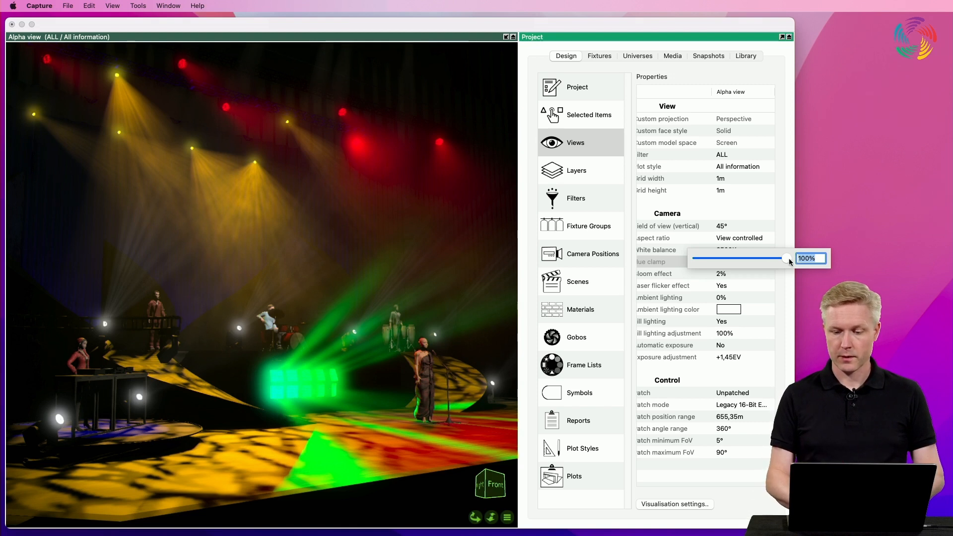
left_click_drag(787, 258, 675, 252)
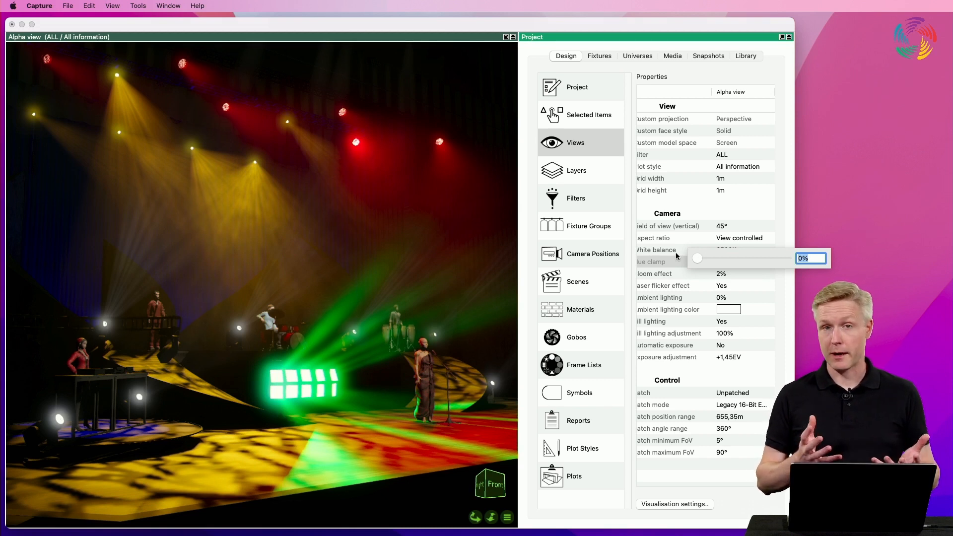
left_click_drag(695, 263, 797, 265)
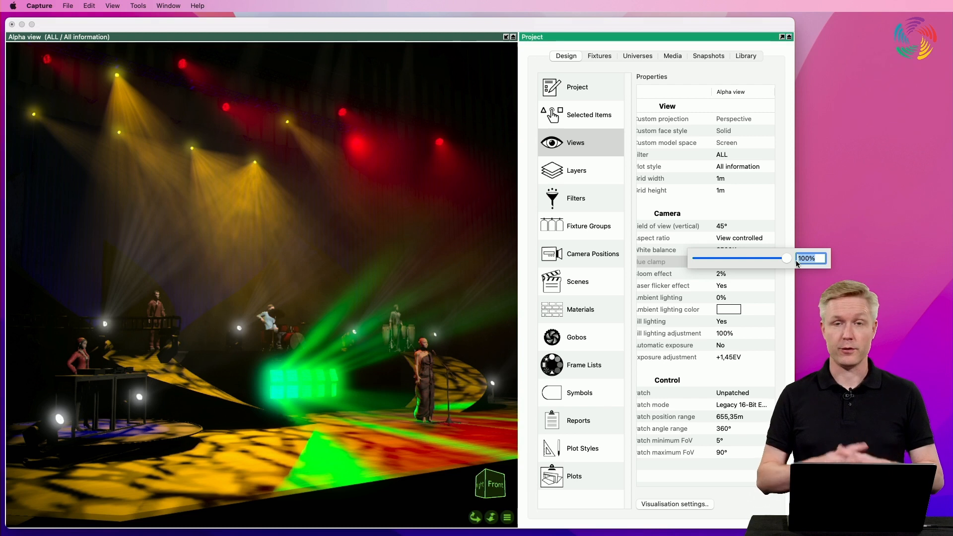
left_click_drag(785, 258, 665, 261)
left_click(662, 264)
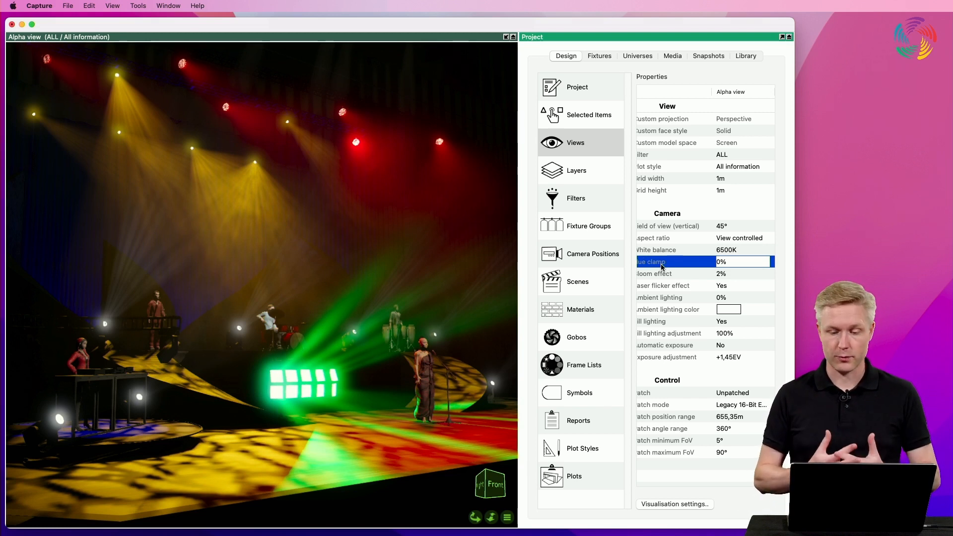
scroll(662, 267, "left", 2)
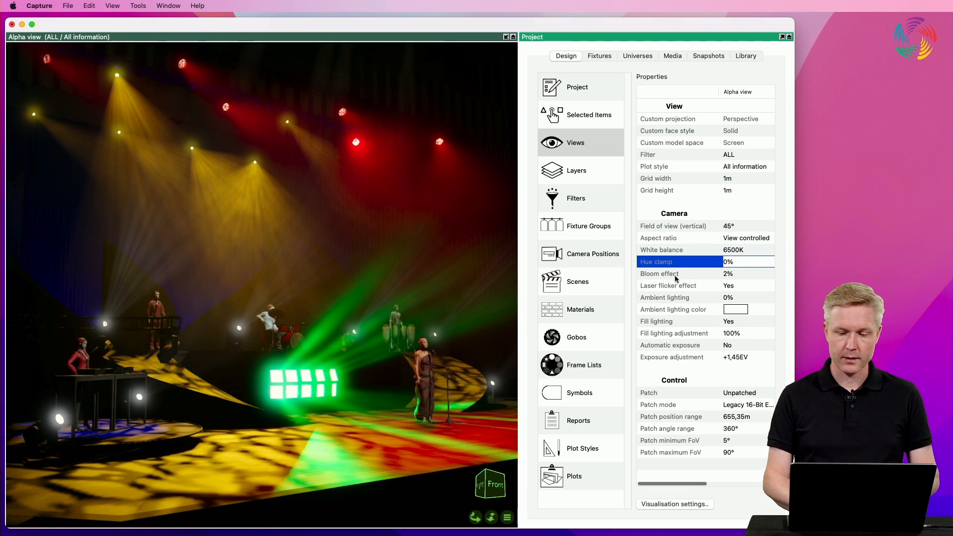
Step: Set the Alpha view's bloom effect to 1,2%
left_click(673, 276)
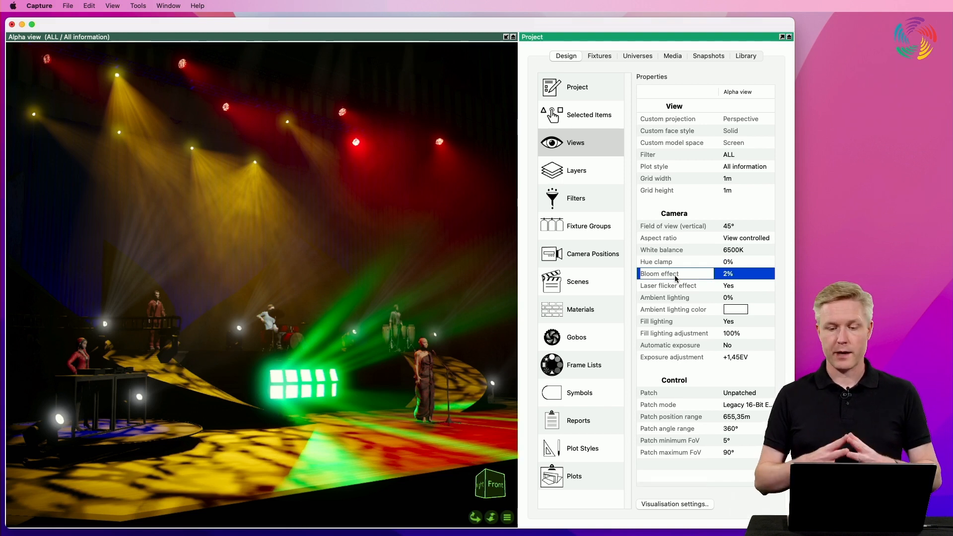
left_click(740, 274)
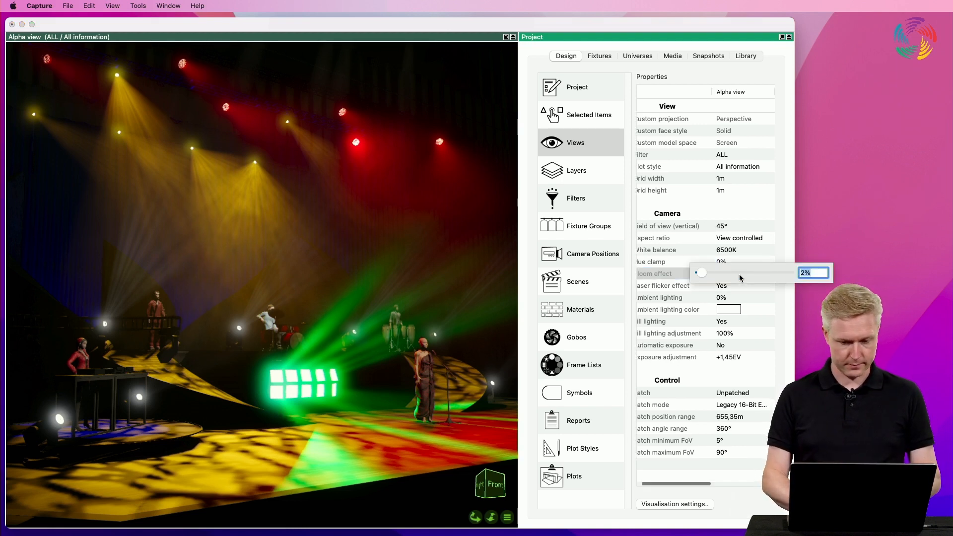
left_click(707, 274)
mouse_move(707, 276)
left_mouse_down()
mouse_move(721, 274)
mouse_move(702, 277)
left_mouse_up()
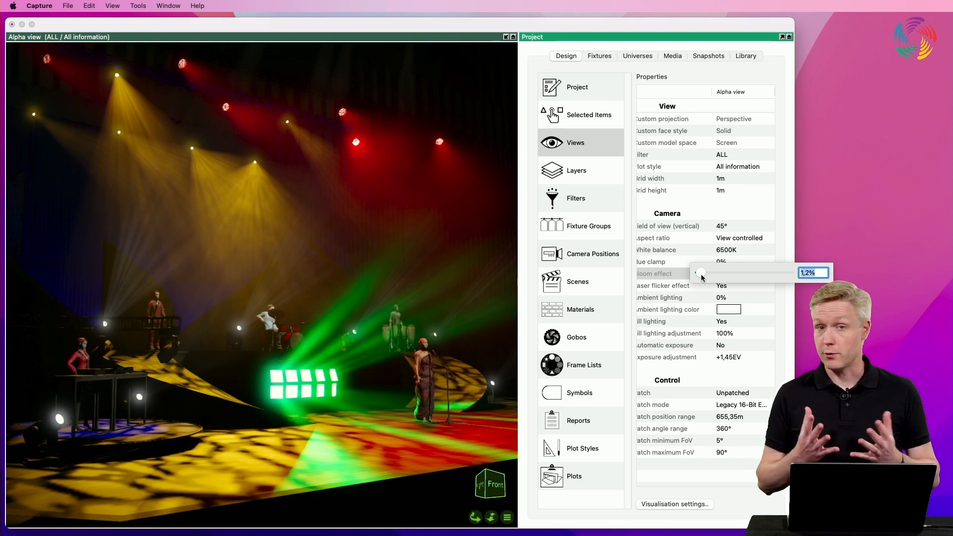
left_click(661, 279)
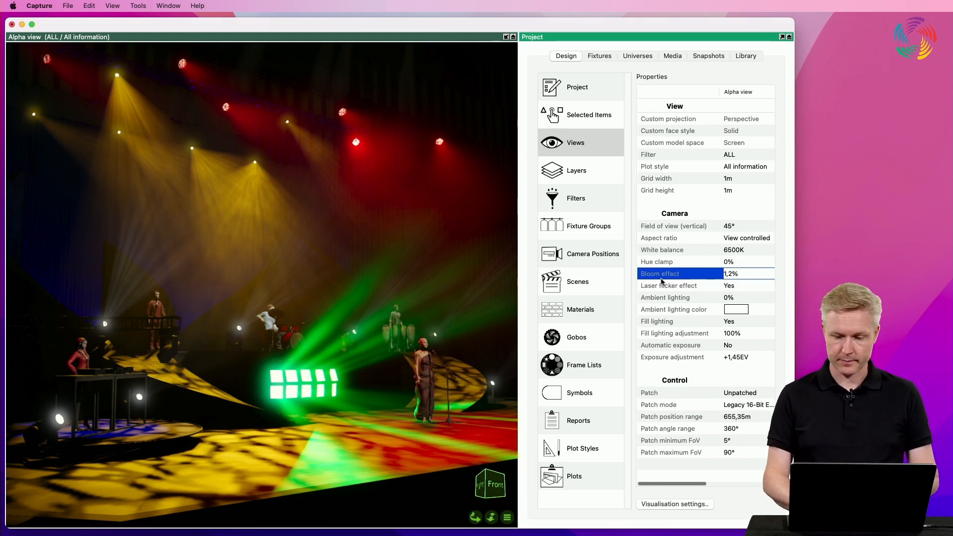
Step: Raise the Alpha view's ambient lighting to 100% and reduce it to 75,9%
left_click(668, 299)
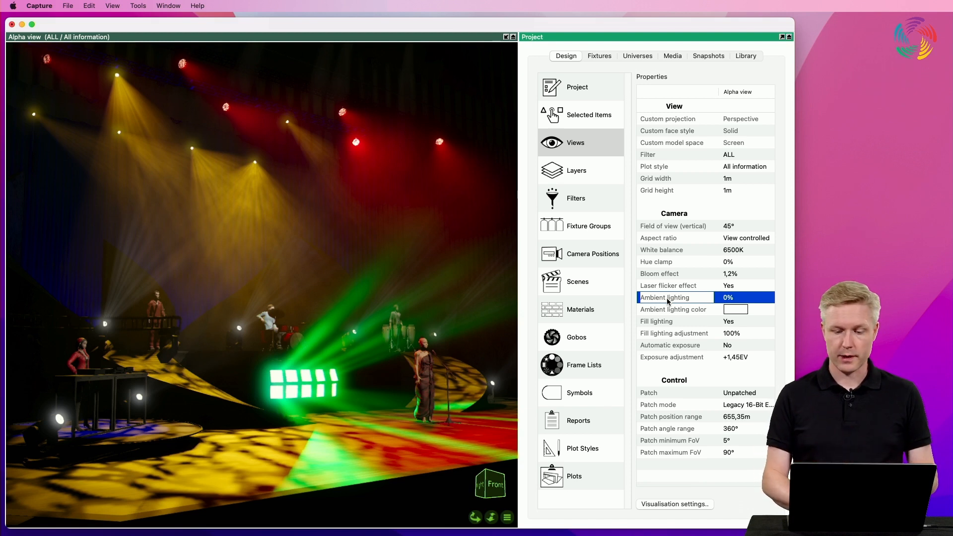
left_click(736, 299)
left_click_drag(696, 294, 785, 293)
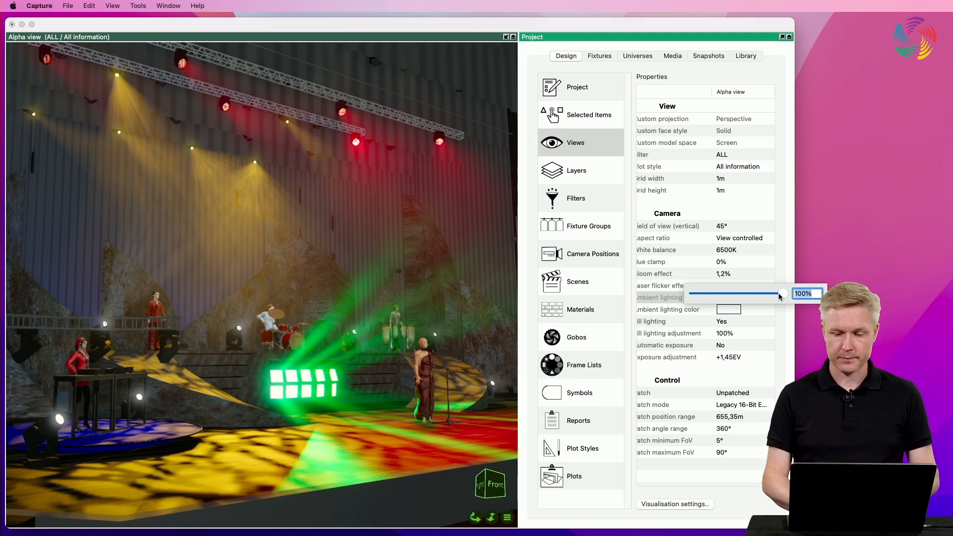
left_click_drag(783, 293, 761, 293)
left_click(679, 309)
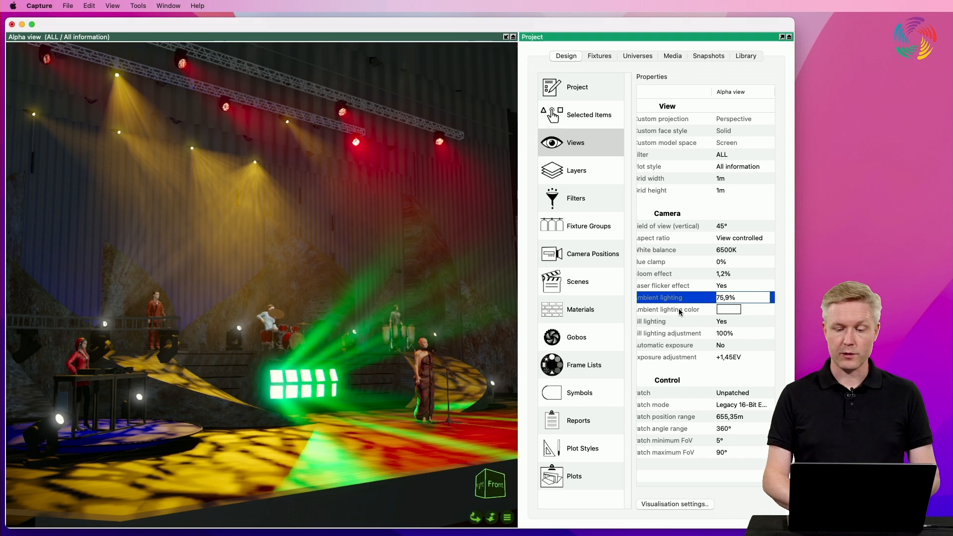
Step: Set the Alpha view's ambient lighting color to the light pink swatch with hue 0, saturation 20 and value 100
left_click(737, 309)
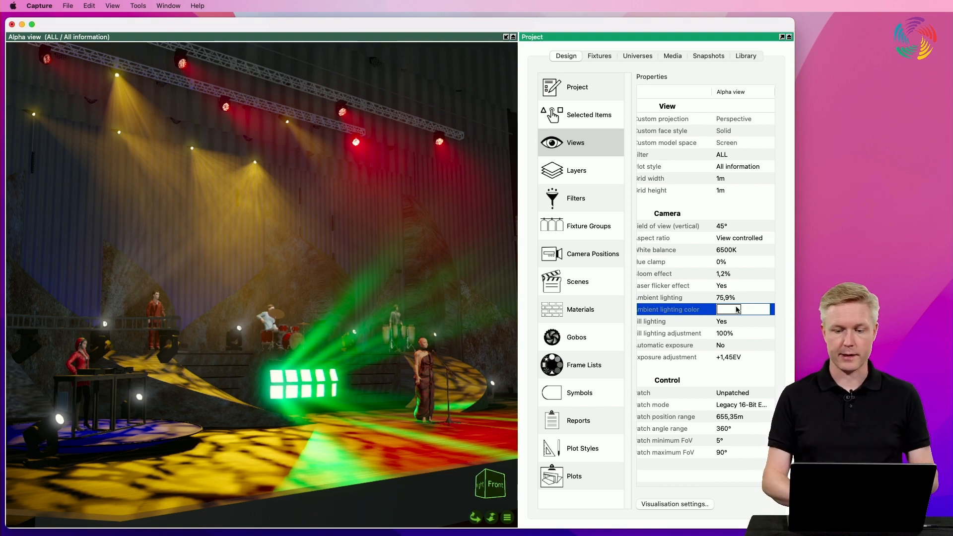
left_click(730, 310)
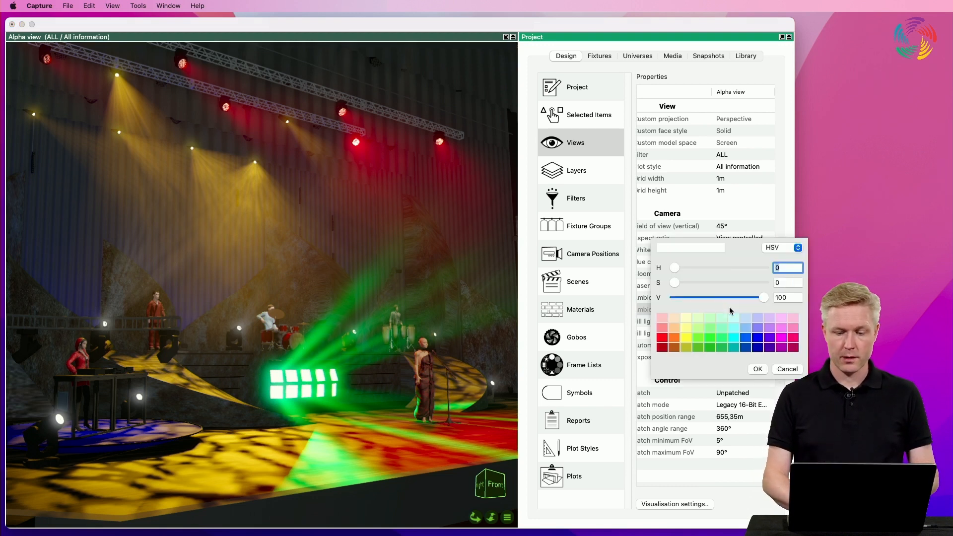
left_click(663, 317)
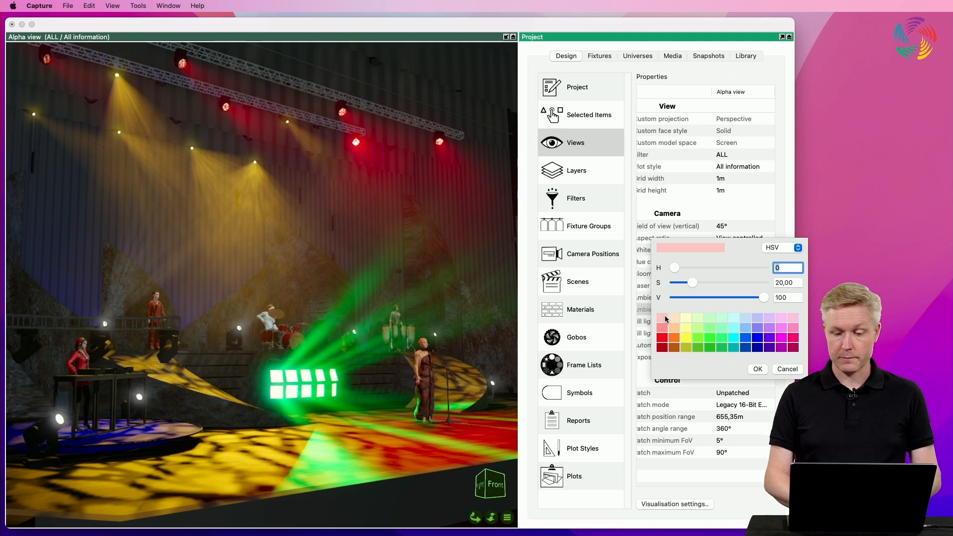
left_click(759, 369)
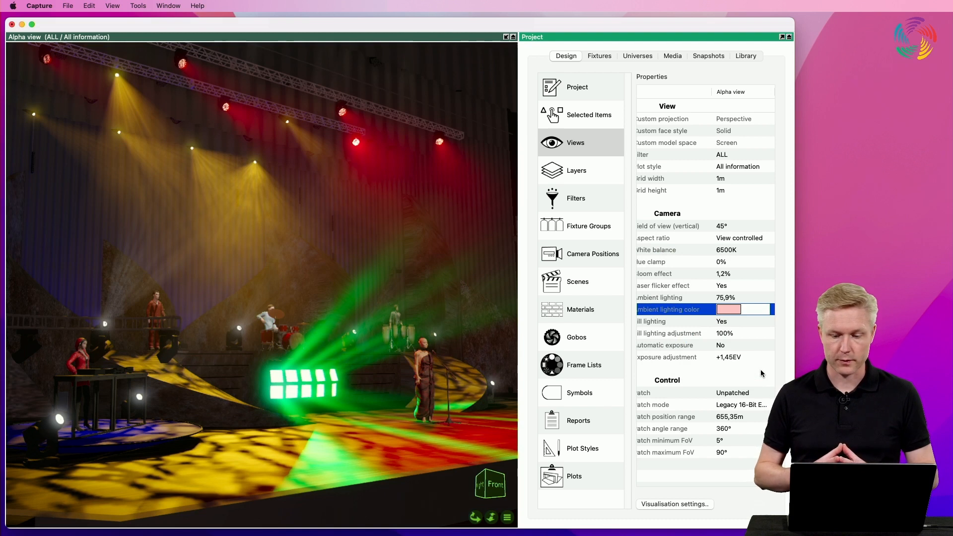
scroll(762, 373, "left", 2)
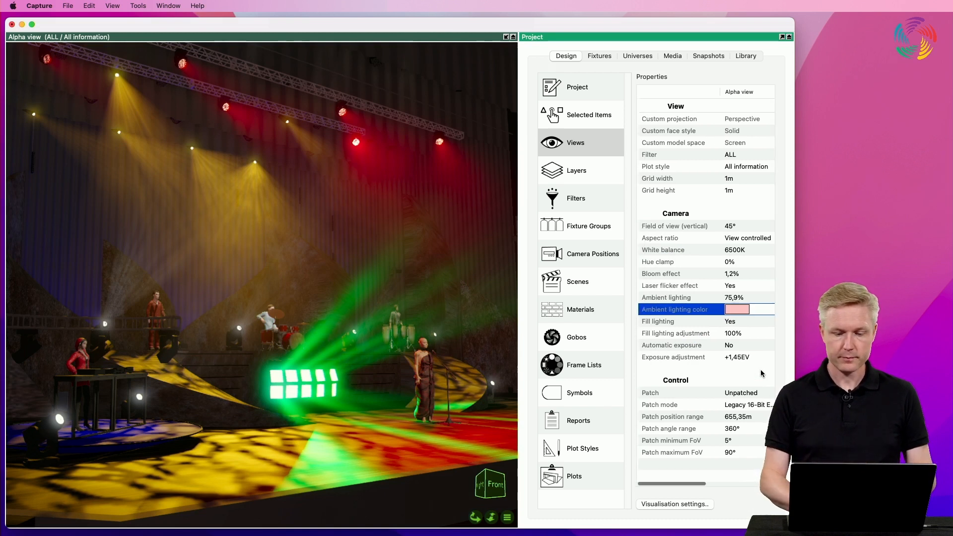
Step: Return the Alpha view's ambient lighting to 0%
left_click(747, 298)
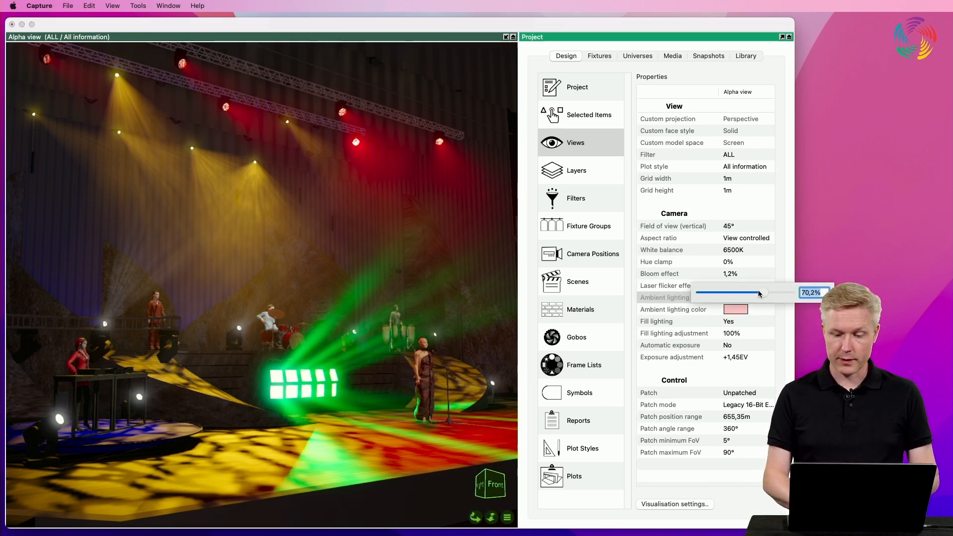
left_click_drag(760, 293, 709, 293)
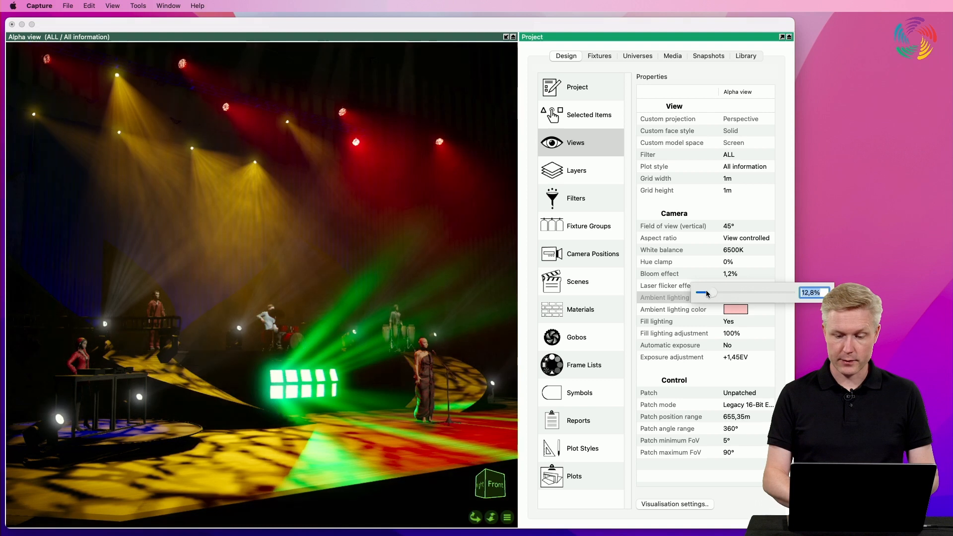
key("Return")
Step: Keep fill lighting set to Yes for the Alpha view and set its fill lighting adjustment to 200%
left_click(674, 323)
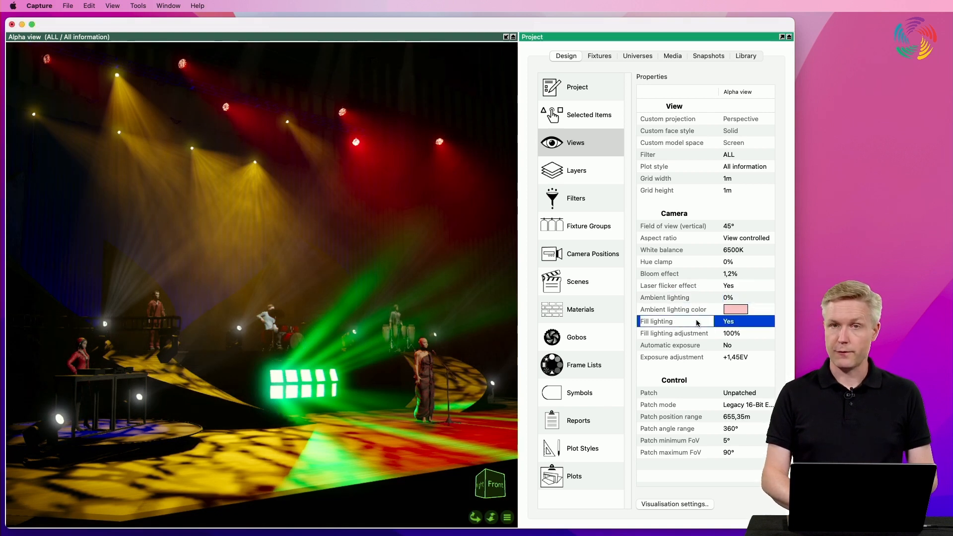
left_click(736, 327)
left_click(727, 323)
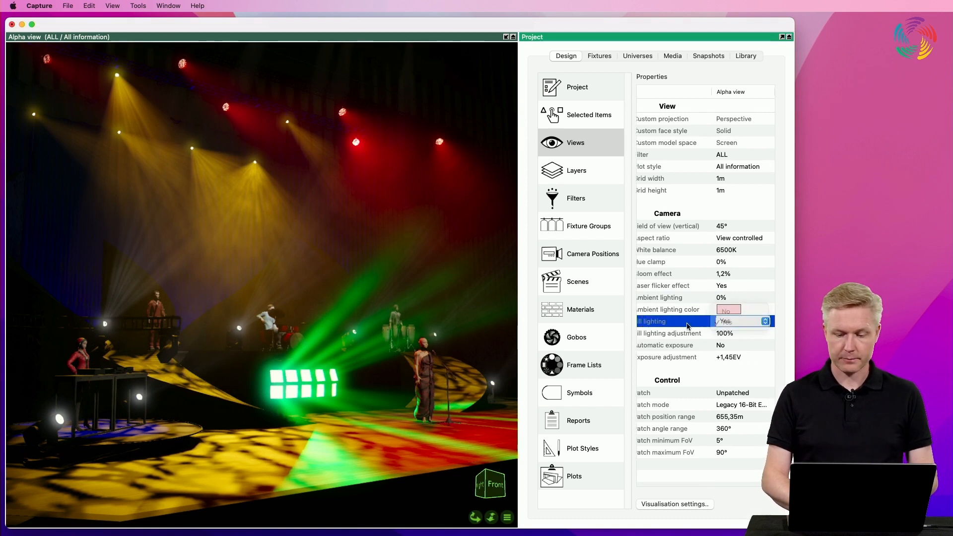
left_click(737, 330)
left_click_drag(743, 328, 809, 328)
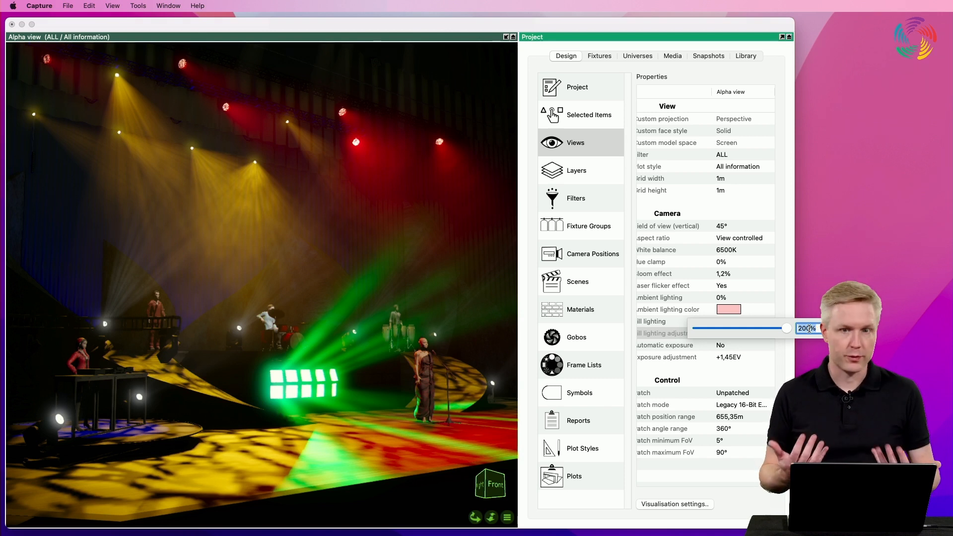
key("Return")
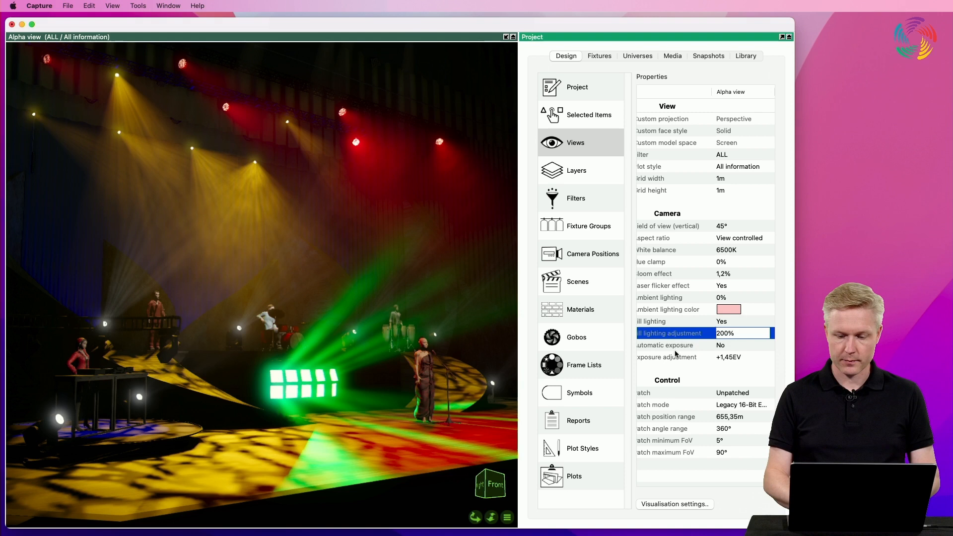
Step: Raise the Alpha view's exposure adjustment to +3EV
left_click(744, 355)
left_click_drag(767, 348, 793, 353)
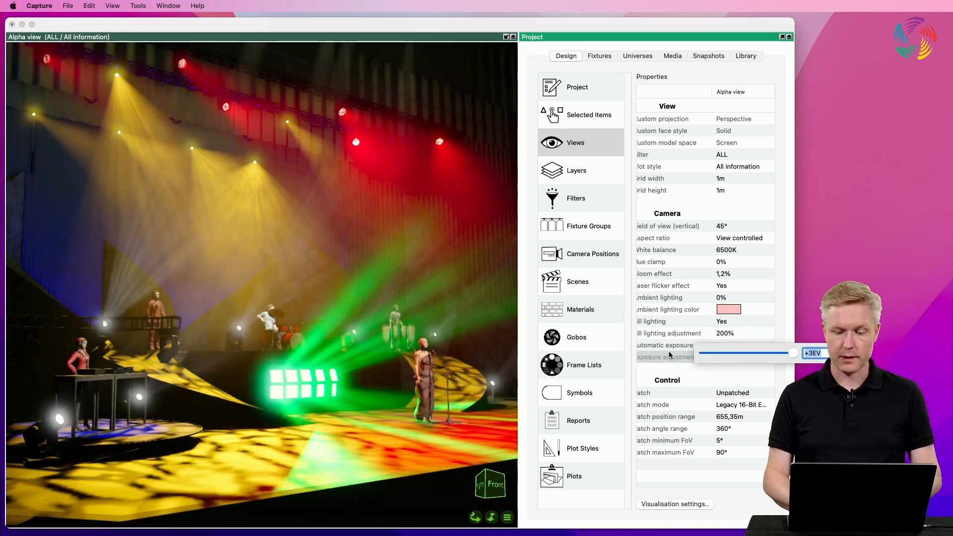
key("Return")
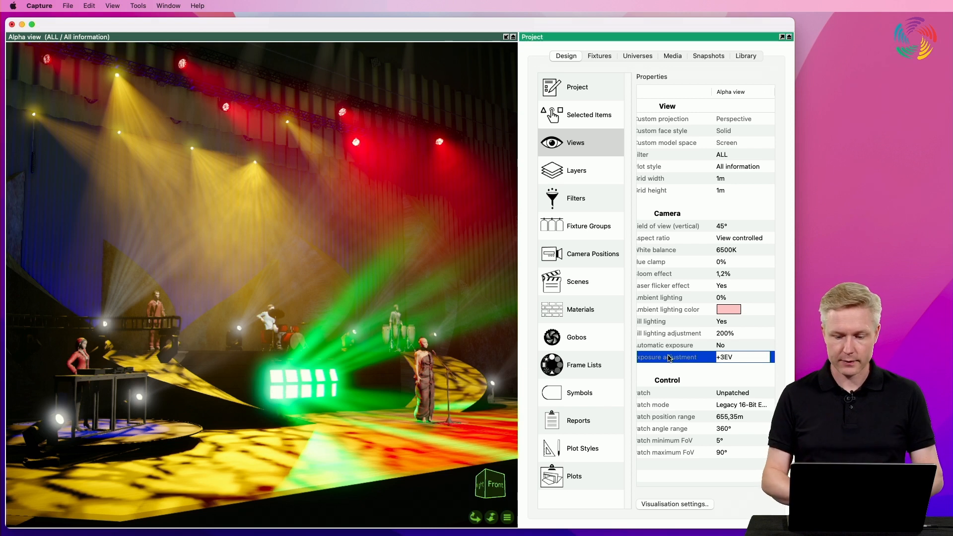
Step: Reduce the Alpha view's fill lighting adjustment to 81,6%
left_click(733, 335)
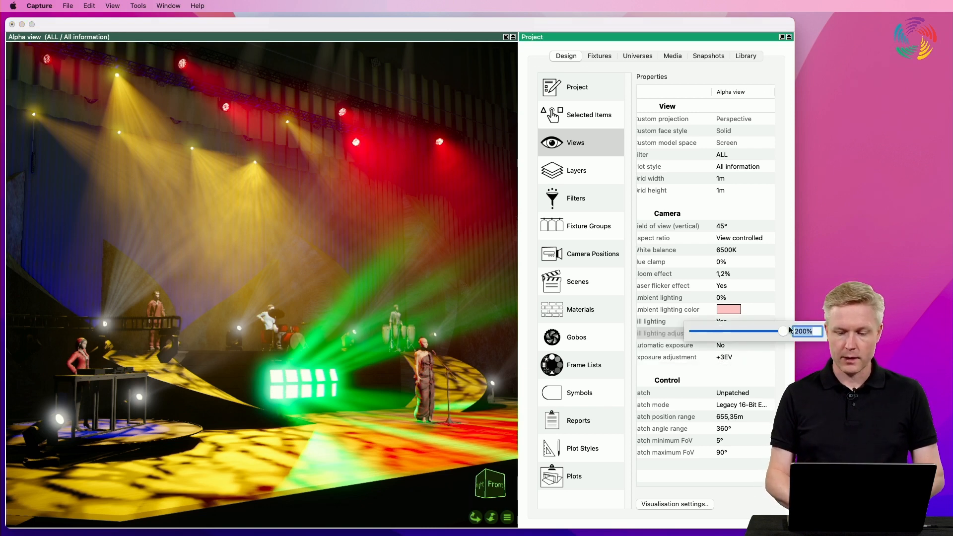
left_click_drag(784, 331, 807, 337)
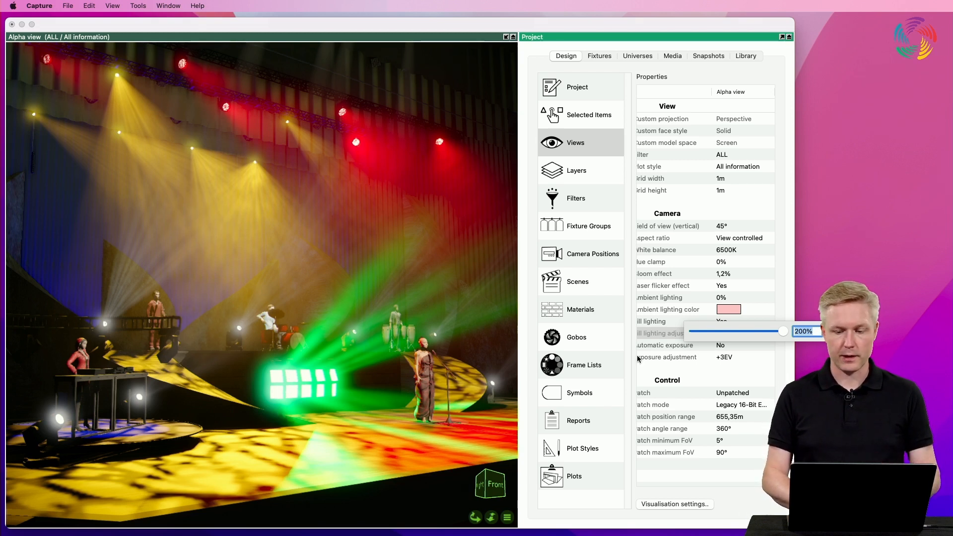
mouse_move(785, 332)
left_mouse_down()
mouse_move(666, 332)
mouse_move(799, 338)
mouse_move(629, 327)
mouse_move(784, 328)
mouse_move(640, 330)
mouse_move(778, 338)
left_mouse_up()
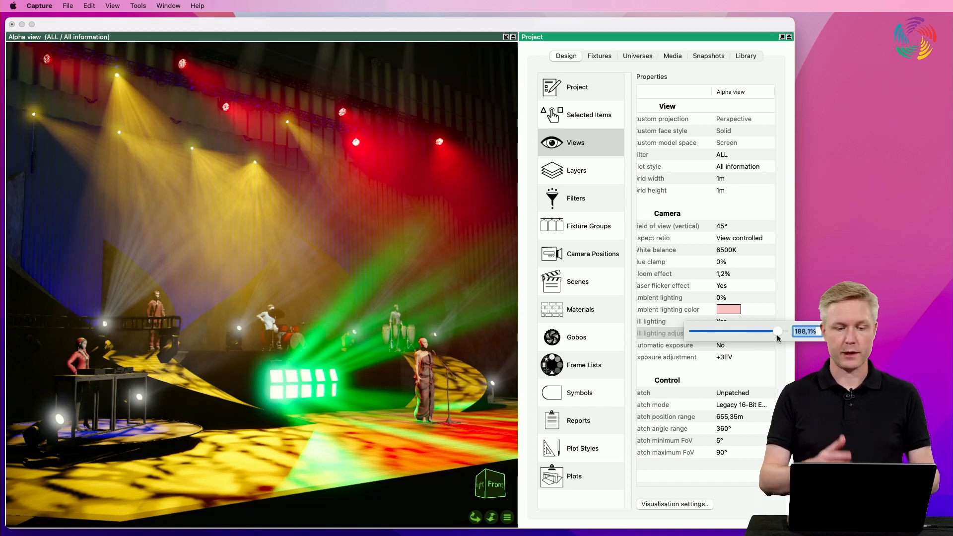
left_click_drag(778, 337, 730, 333)
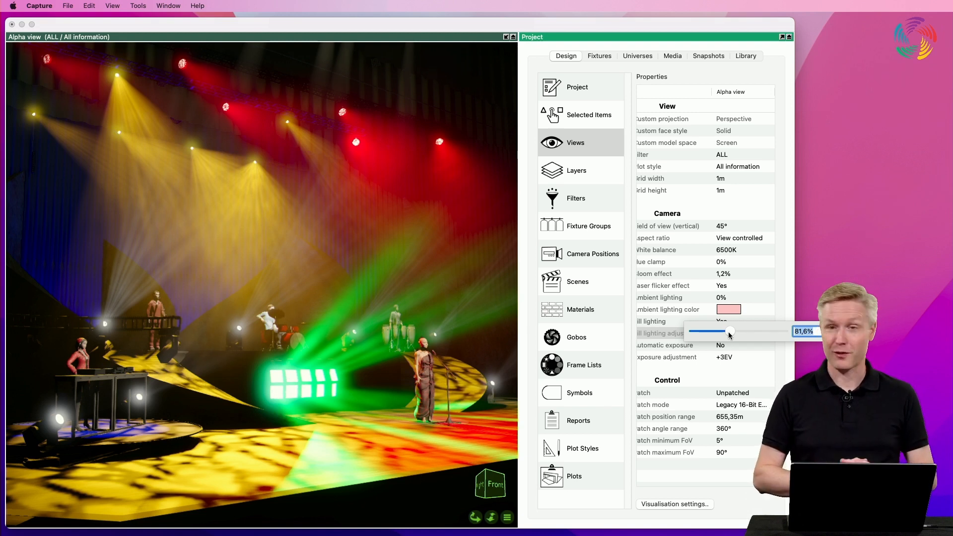
left_click(669, 336)
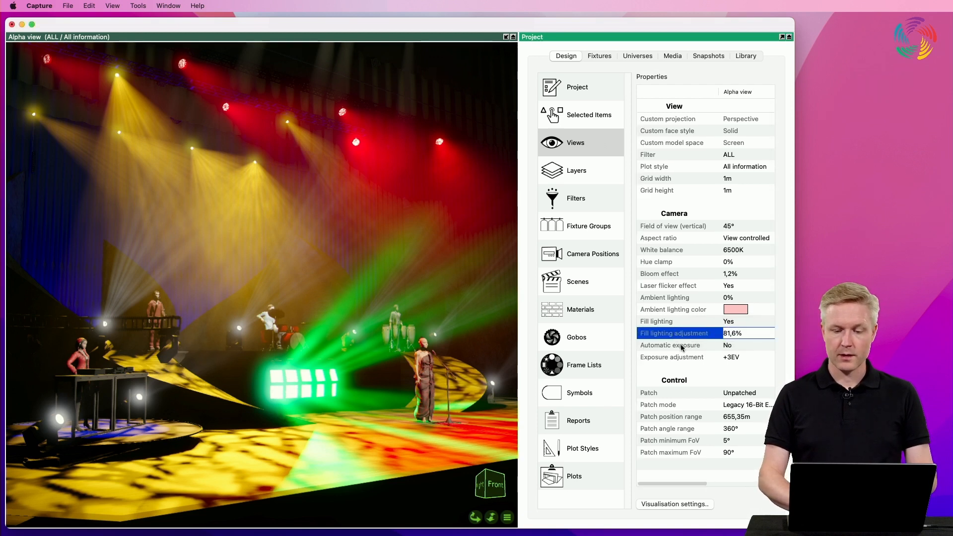